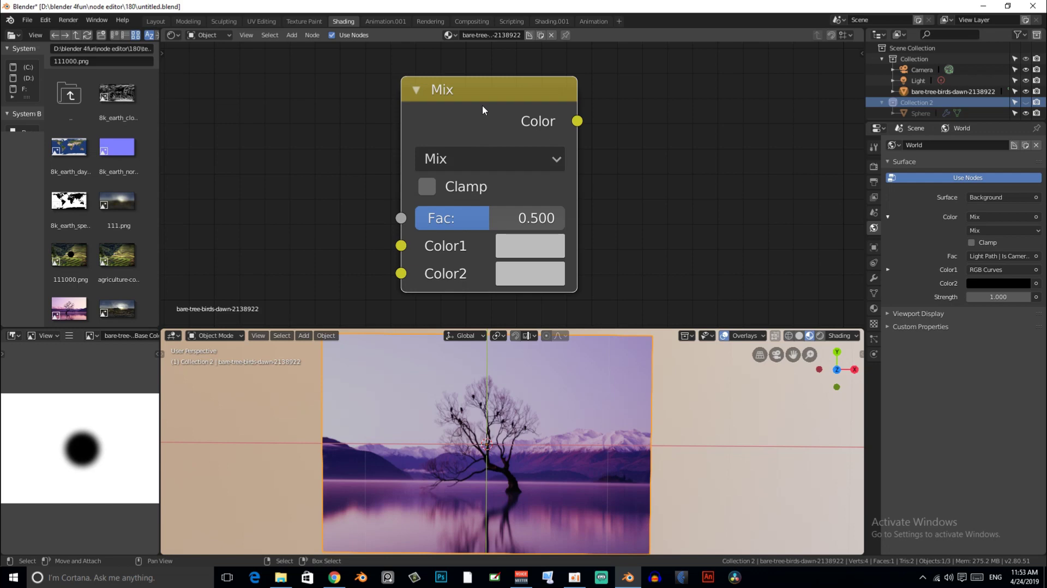
Start adding a second MixRGB node, then cancel its placement.
{"action": "key", "text": "shift+a"}
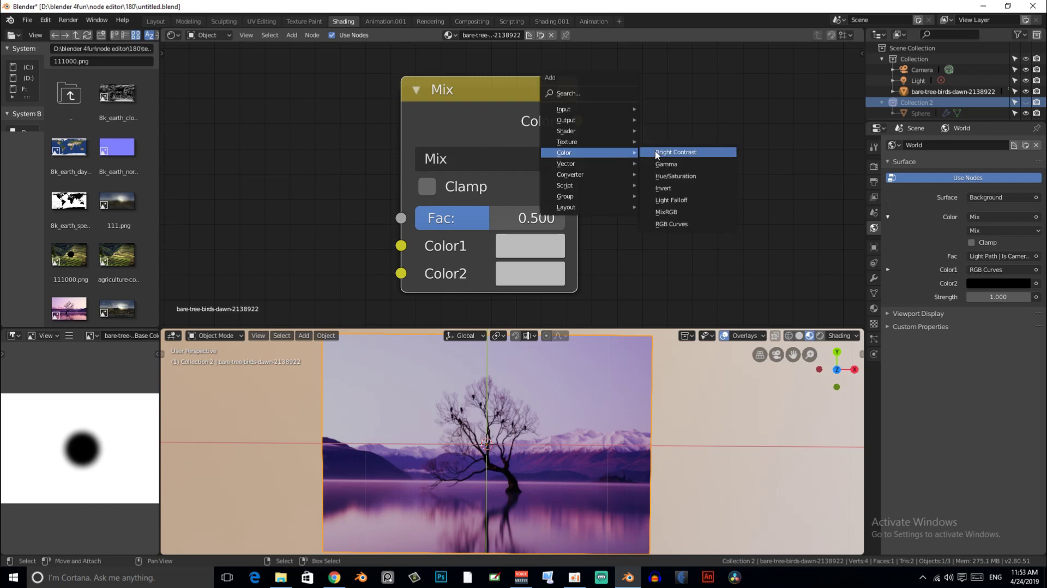
{"action": "left_click", "coordinate": [667, 213]}
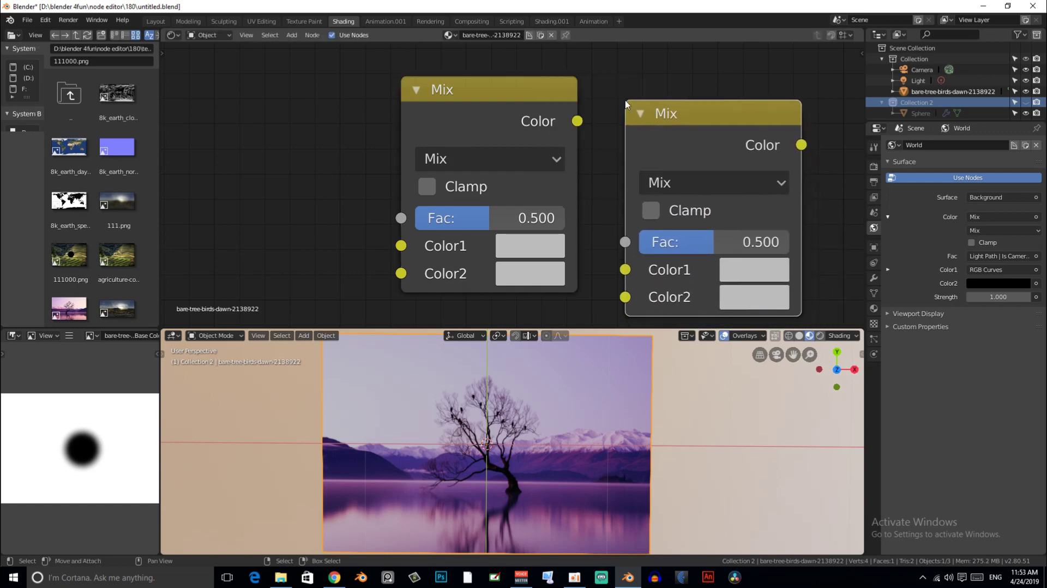
{"action": "right_click", "coordinate": [665, 142]}
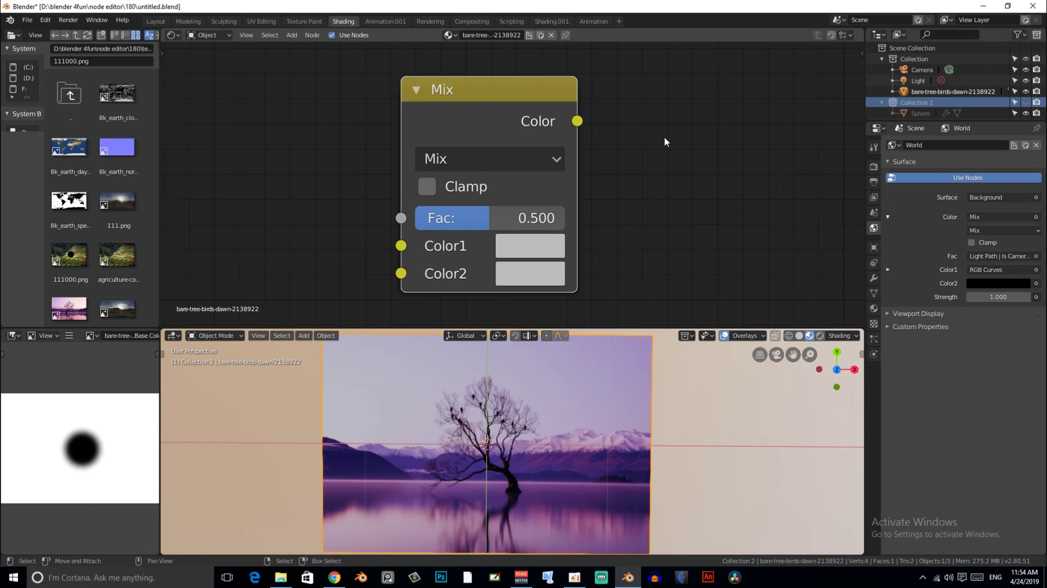
Check the Mix node's blend modes, subscribe to the channel, then frame the whole node tree.
{"action": "left_click", "coordinate": [543, 162]}
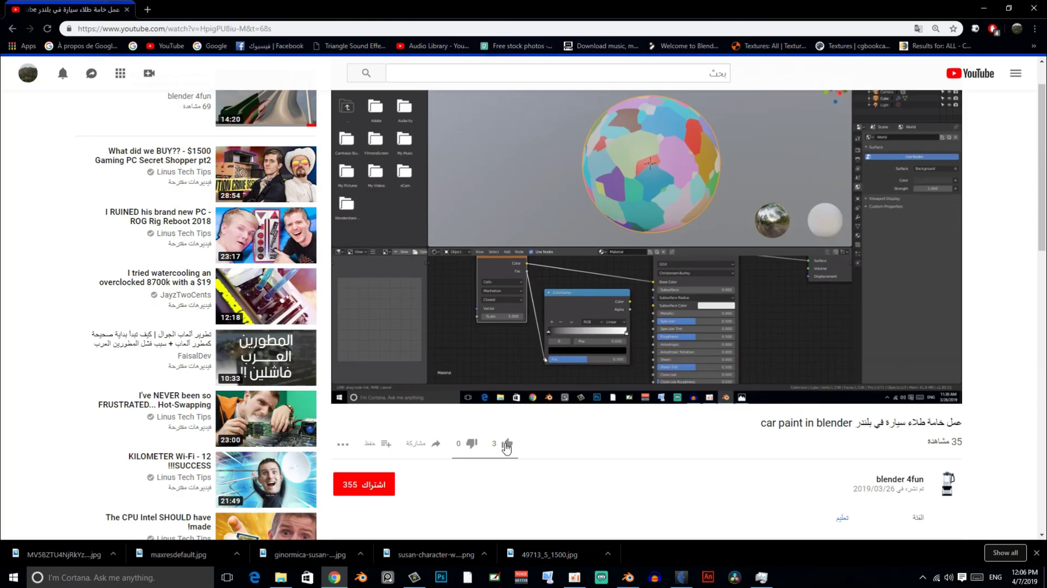
{"action": "left_click", "coordinate": [389, 485]}
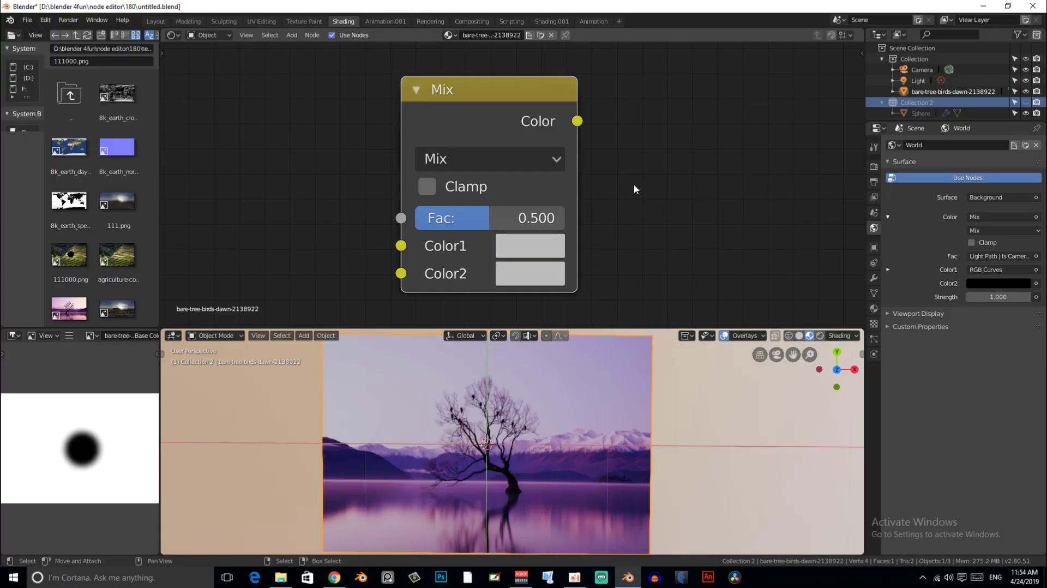
{"action": "key", "text": "Home"}
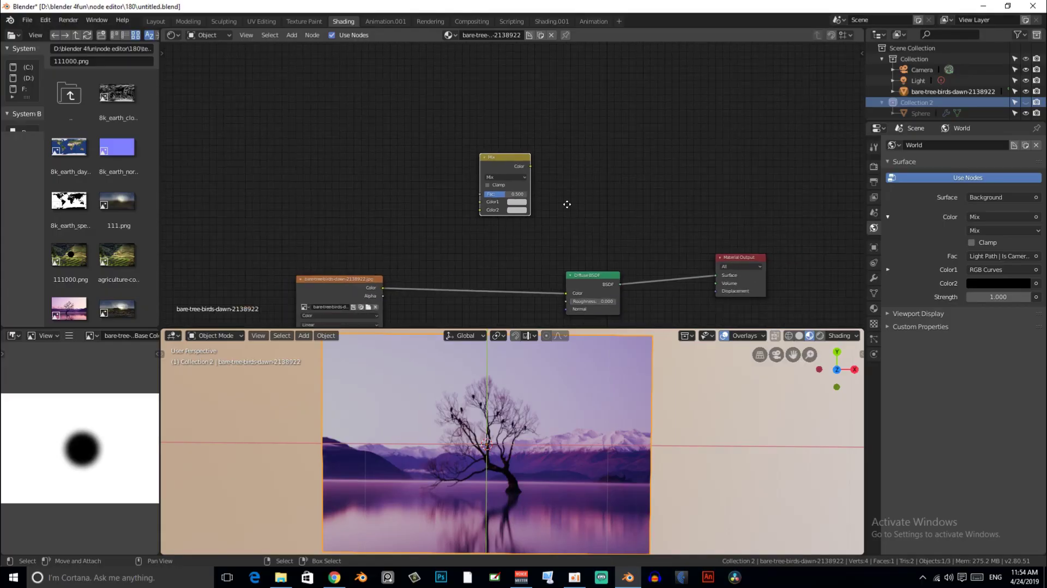
Delete the Mix node and move the tree image node up and to the right.
{"action": "key", "text": "x"}
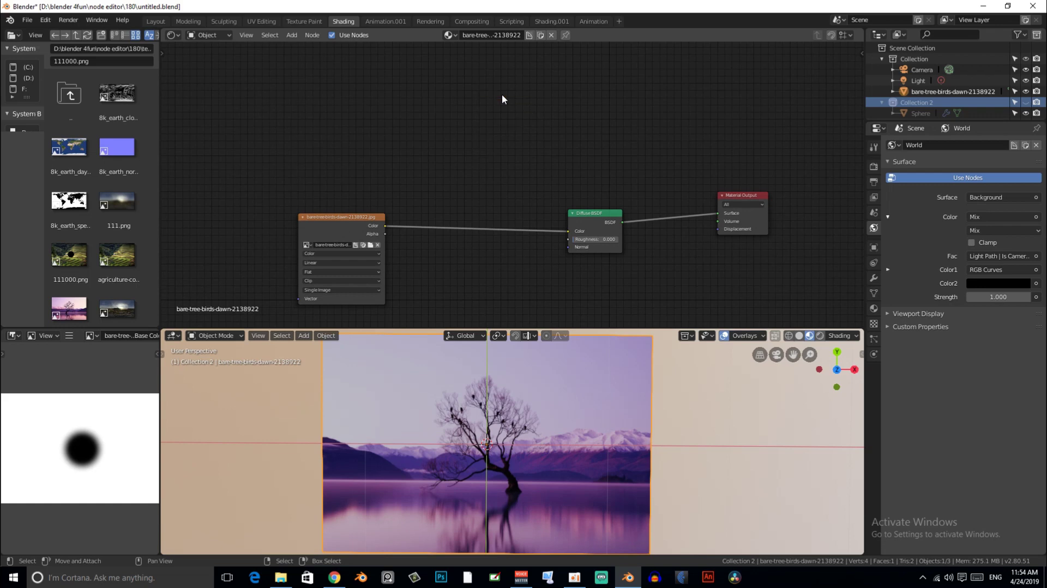
{"action": "key", "text": "Home"}
{"action": "left_click_drag", "start_coordinate": [390, 186], "coordinate": [412, 142]}
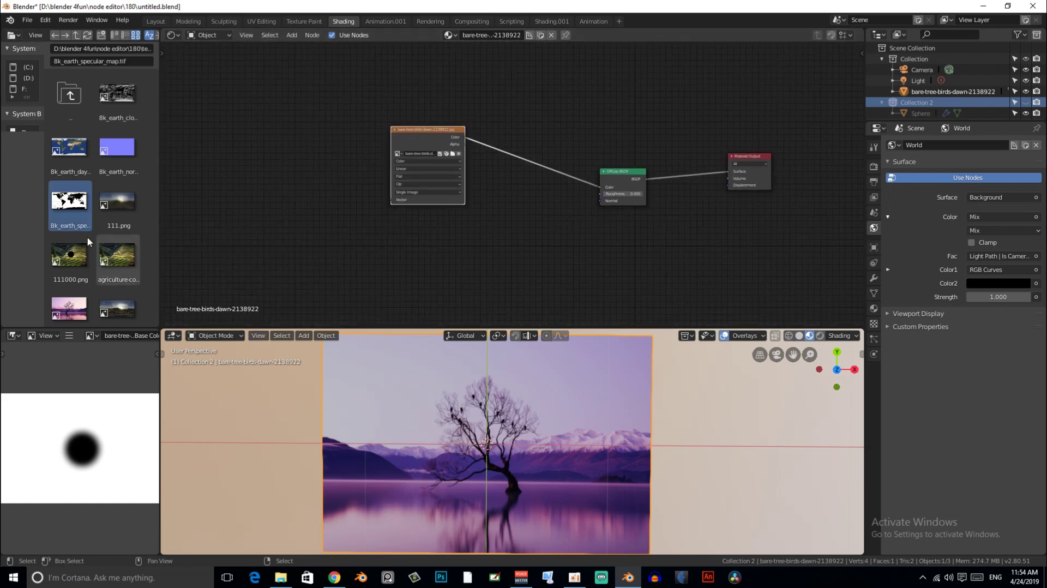
Drag in 8k_earth_specular_map.tif, auto-mixing it with the tree photo into Diffuse BSDF.
{"action": "left_click_drag", "start_coordinate": [70, 202], "coordinate": [437, 251]}
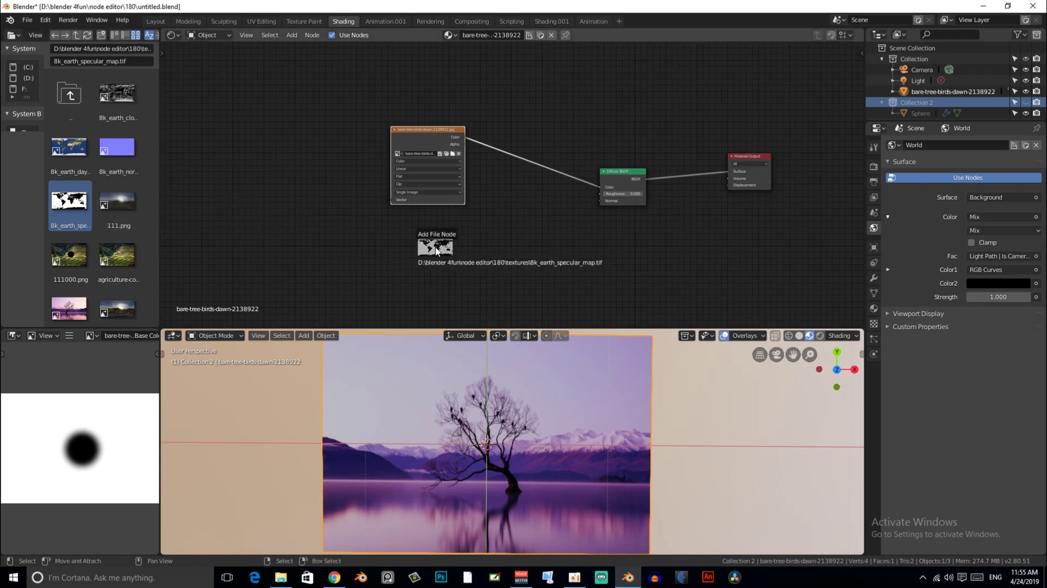
{"action": "right_click_drag", "start_coordinate": [463, 278], "coordinate": [429, 175], "text": "ctrl+alt"}
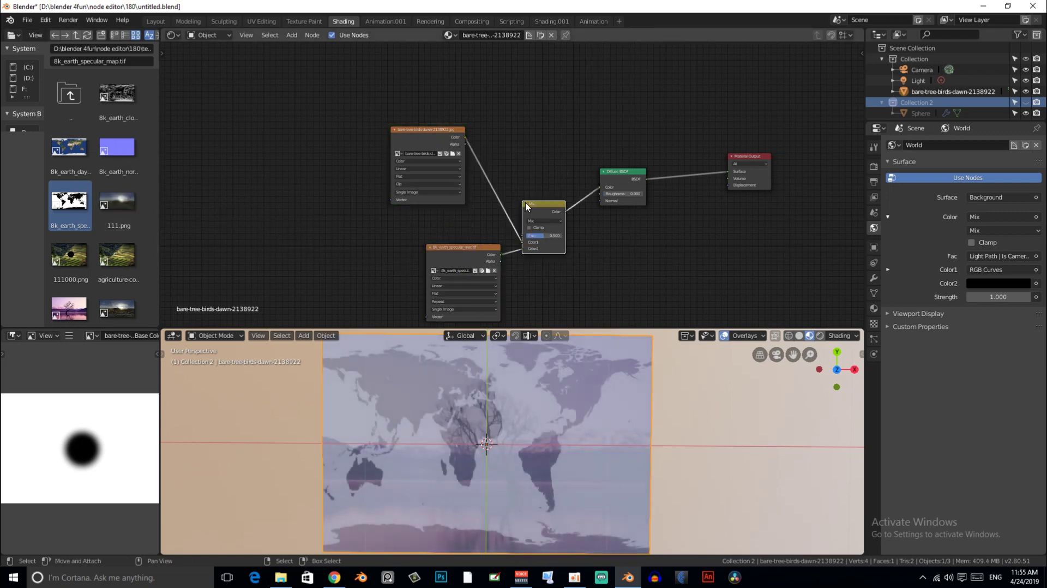
{"action": "scroll", "coordinate": [535, 172], "scroll_direction": "up", "scroll_amount": 2}
{"action": "left_click_drag", "start_coordinate": [470, 284], "coordinate": [401, 251]}
Set the Mix node blending the tree photo and earth map to Screen.
{"action": "left_click", "coordinate": [552, 156]}
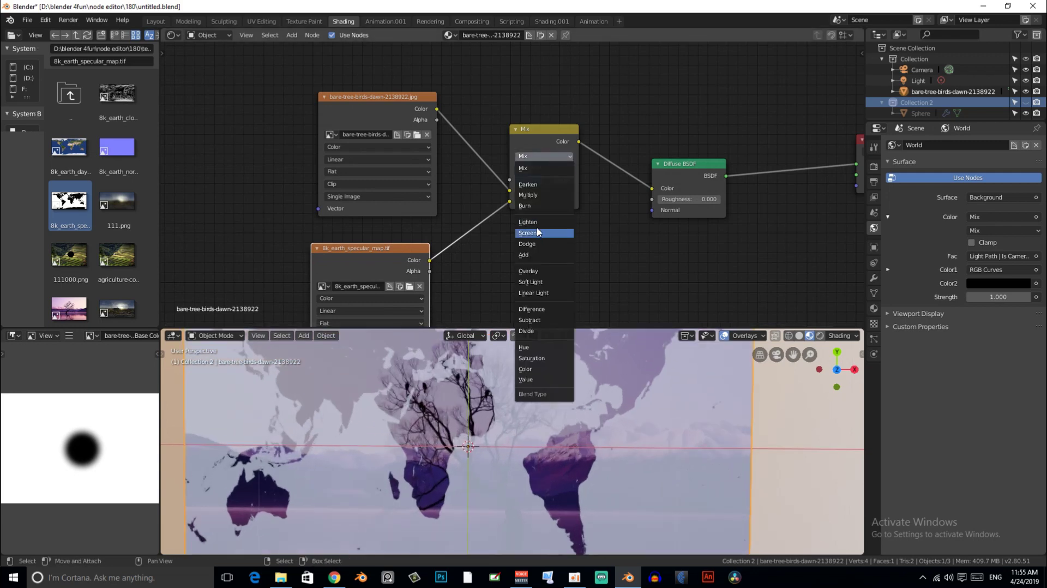
{"action": "left_click", "coordinate": [537, 233]}
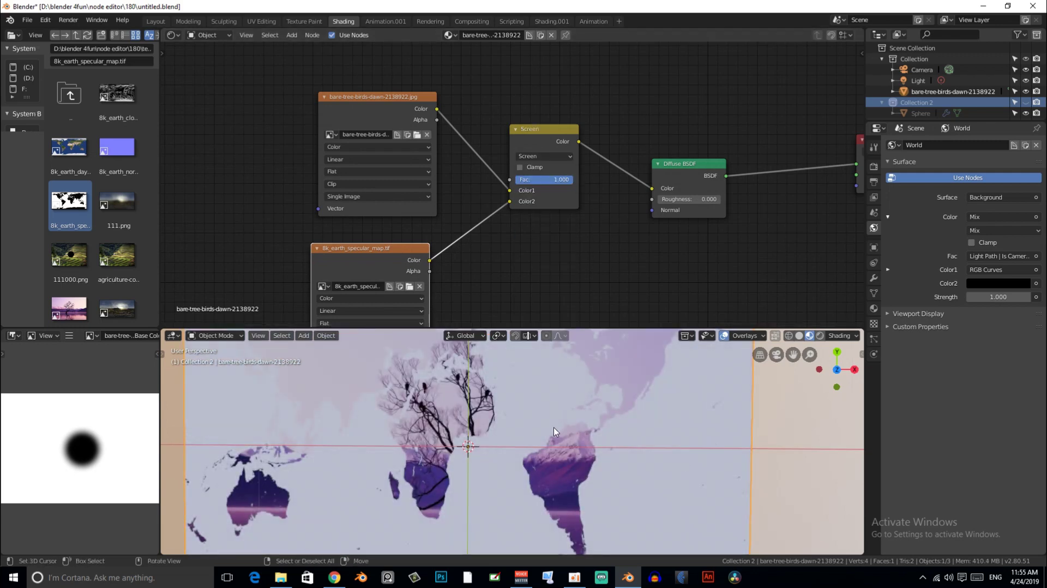
{"action": "scroll", "coordinate": [554, 432], "scroll_direction": "up", "scroll_amount": 1}
{"action": "scroll", "coordinate": [531, 435], "scroll_direction": "up", "scroll_amount": 1}
{"action": "scroll", "coordinate": [507, 440], "scroll_direction": "up", "scroll_amount": 1}
{"action": "scroll", "coordinate": [483, 443], "scroll_direction": "up", "scroll_amount": 1}
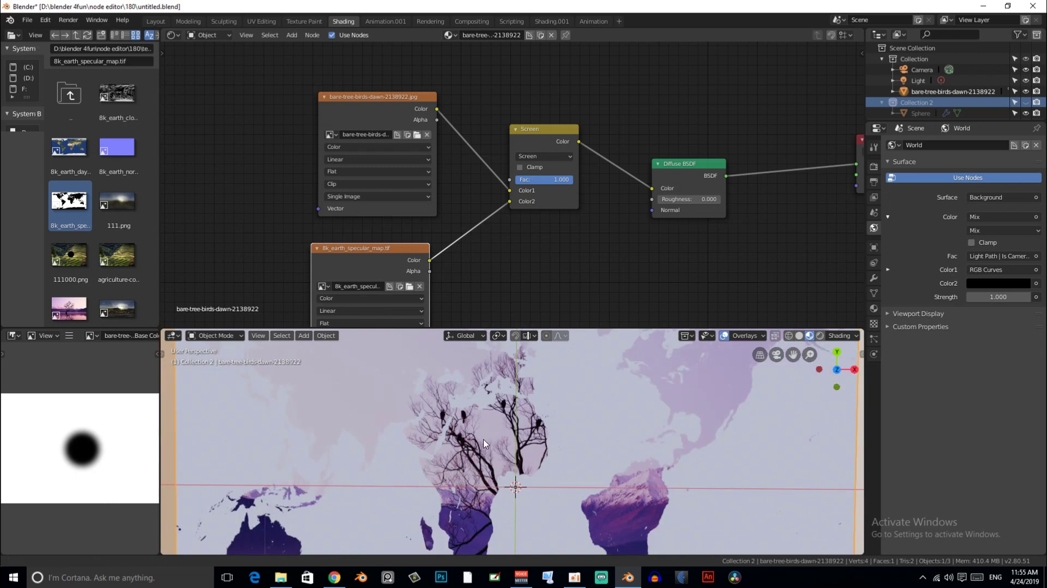
{"action": "scroll", "coordinate": [483, 444], "scroll_direction": "up", "scroll_amount": 1}
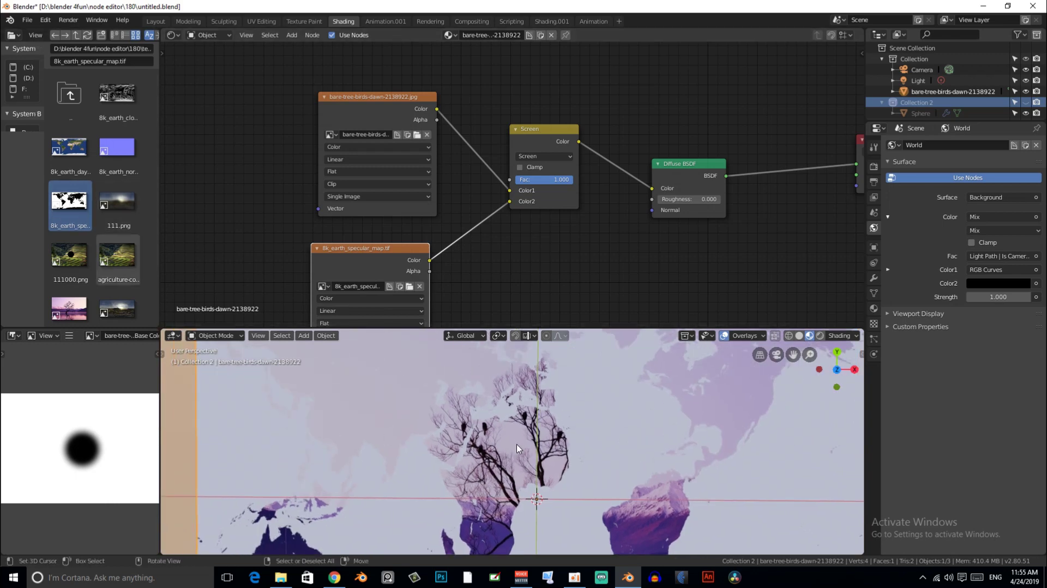
Switch the earth texture Mix node to Screen blending as well.
{"action": "scroll", "coordinate": [496, 436], "scroll_direction": "up", "scroll_amount": 1}
{"action": "scroll", "coordinate": [477, 428], "scroll_direction": "up", "scroll_amount": 1}
{"action": "scroll", "coordinate": [478, 427], "scroll_direction": "up", "scroll_amount": 1}
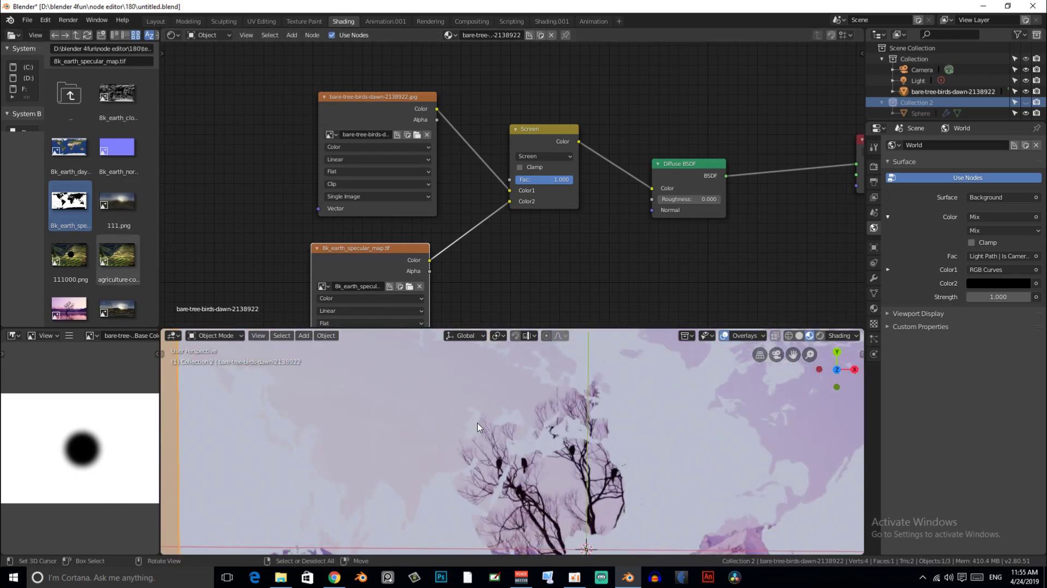
{"action": "scroll", "coordinate": [496, 419], "scroll_direction": "down", "scroll_amount": 3}
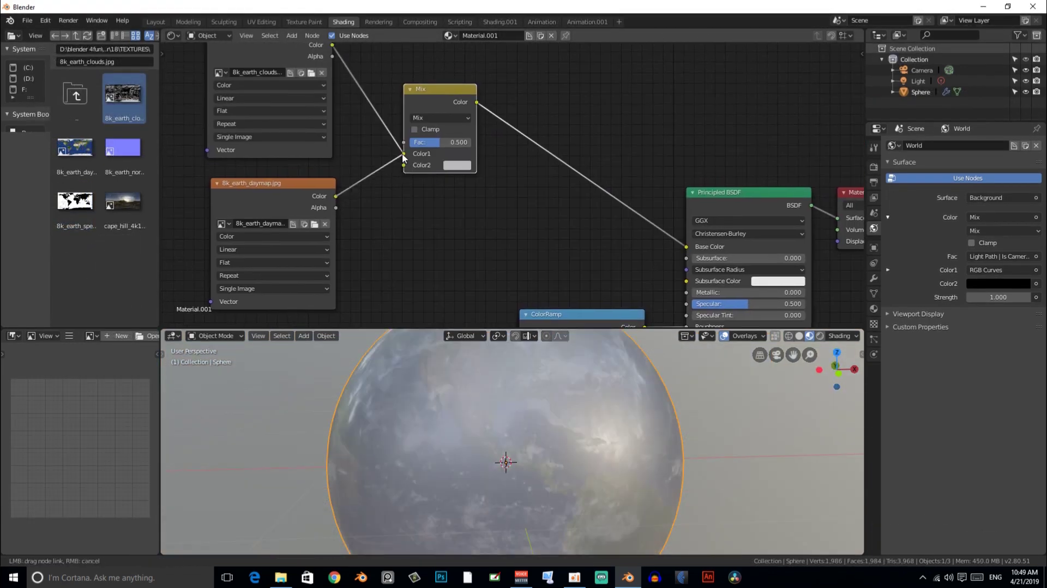
{"action": "left_click", "coordinate": [440, 118]}
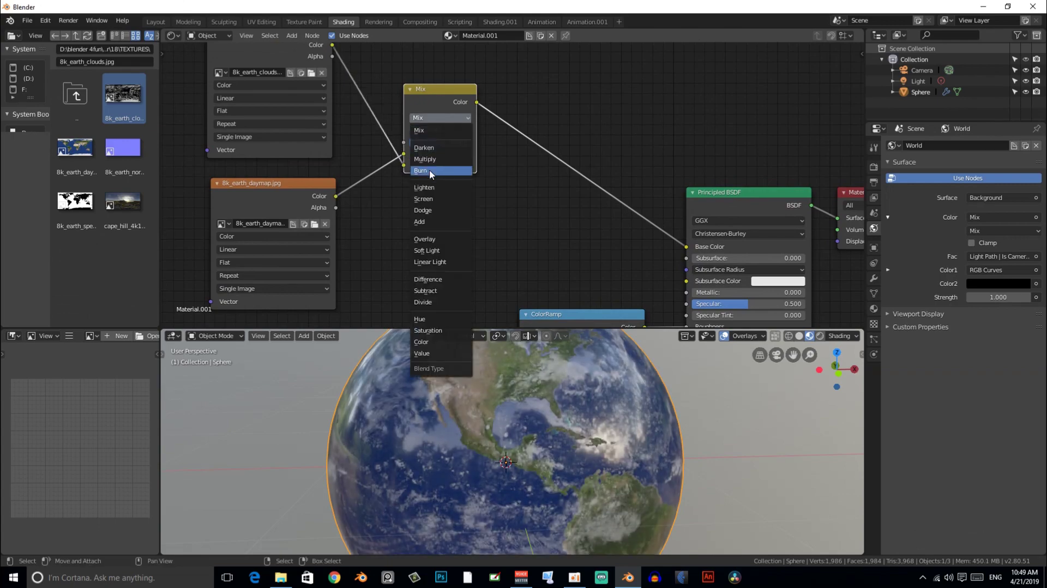
{"action": "left_click", "coordinate": [432, 198]}
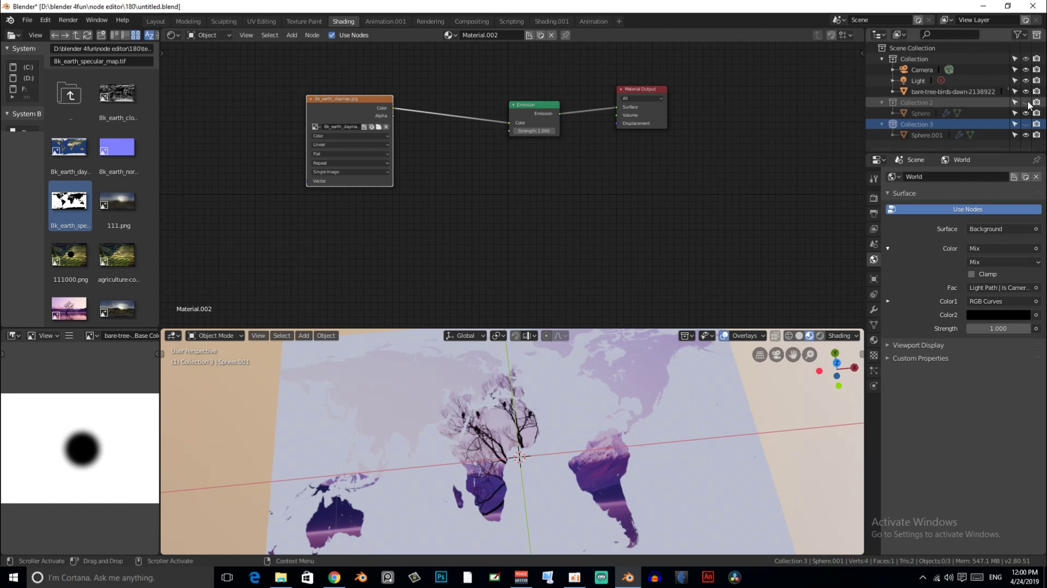
Show only Collection 3's earth sphere and add cape_hill_4k1024.png with Texture Coordinate and Mapping nodes.
{"action": "left_click", "coordinate": [1026, 124]}
{"action": "left_click", "coordinate": [1026, 58]}
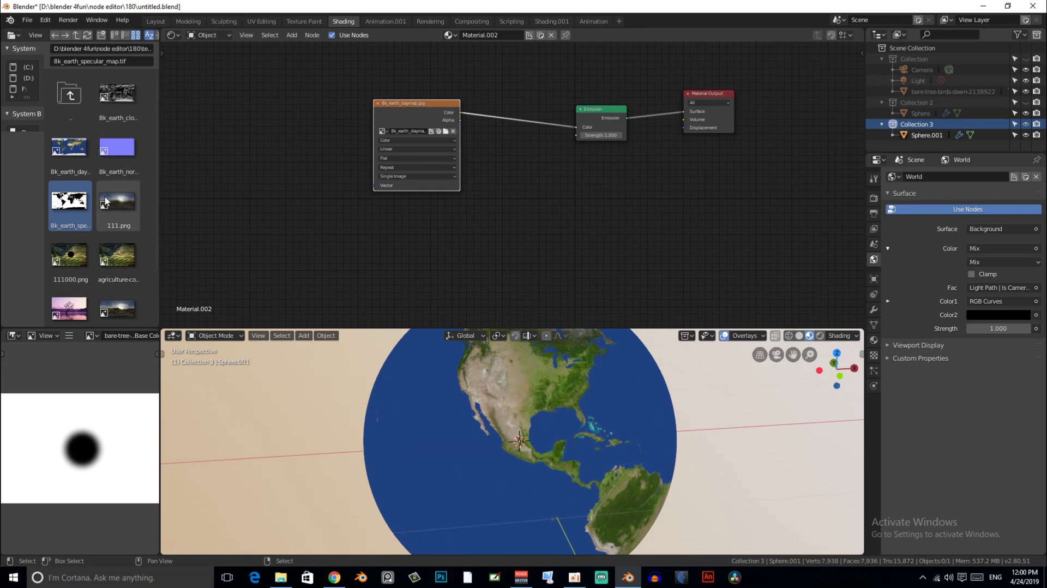
{"action": "left_click", "coordinate": [116, 310]}
{"action": "left_click_drag", "start_coordinate": [116, 310], "coordinate": [362, 255]}
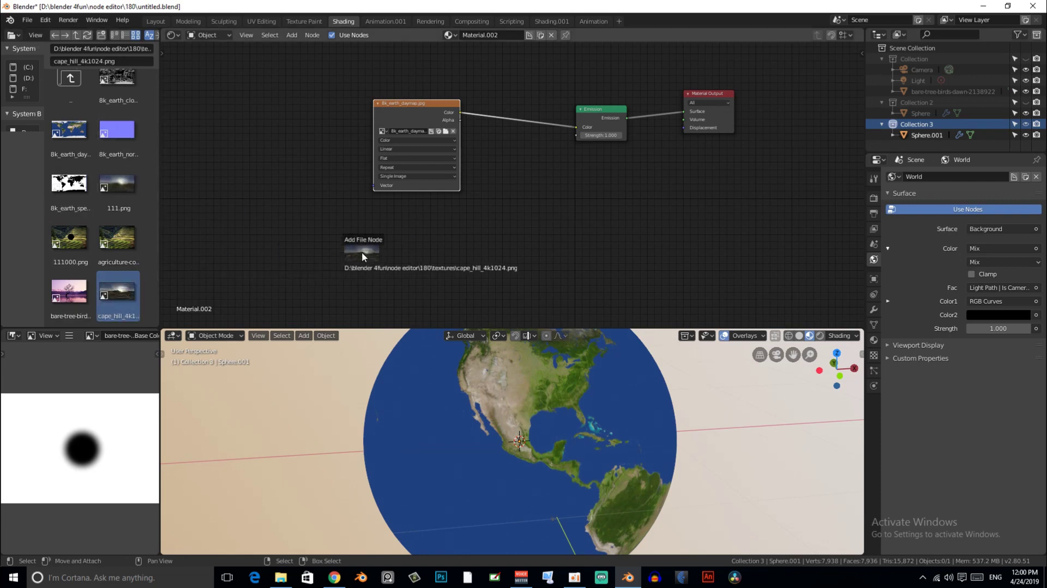
{"action": "left_click_drag", "start_coordinate": [362, 251], "coordinate": [411, 223]}
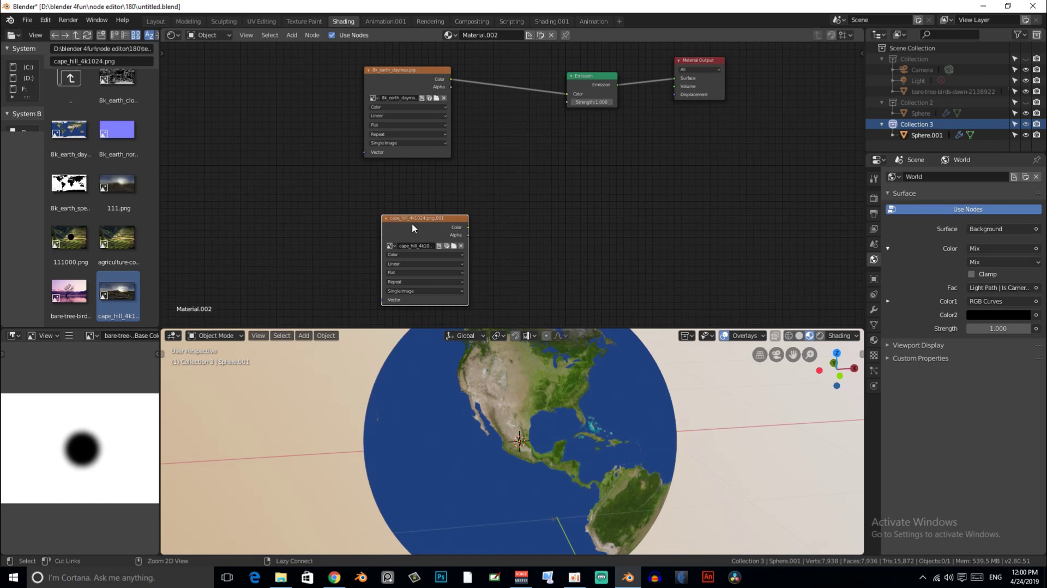
{"action": "key", "text": "ctrl+t"}
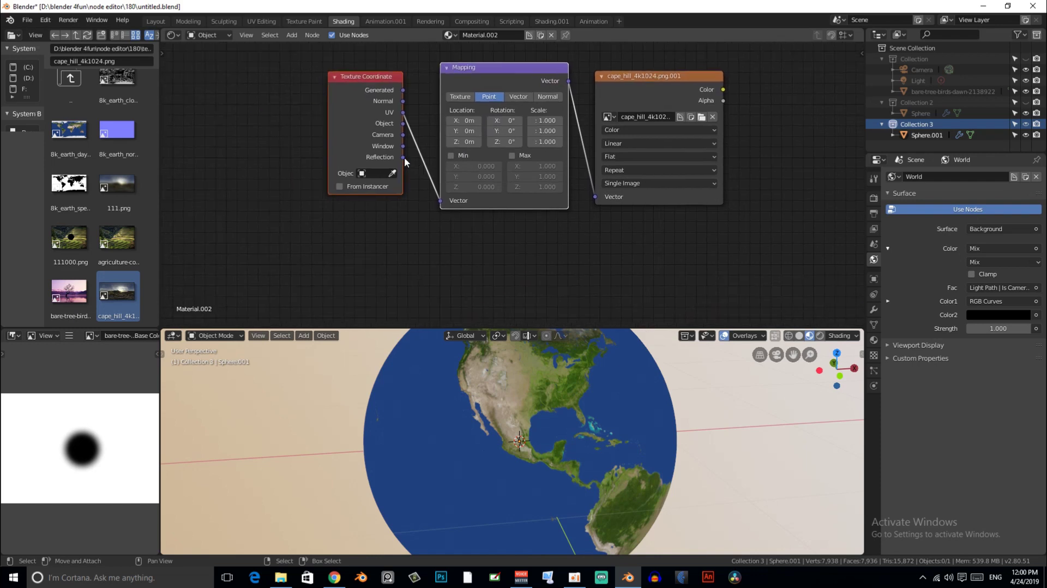
Preview the cape_hill_4k1024.png texture on the sphere and set its projection to Sphere.
{"action": "middle_click_drag", "start_coordinate": [661, 78], "coordinate": [430, 146]}
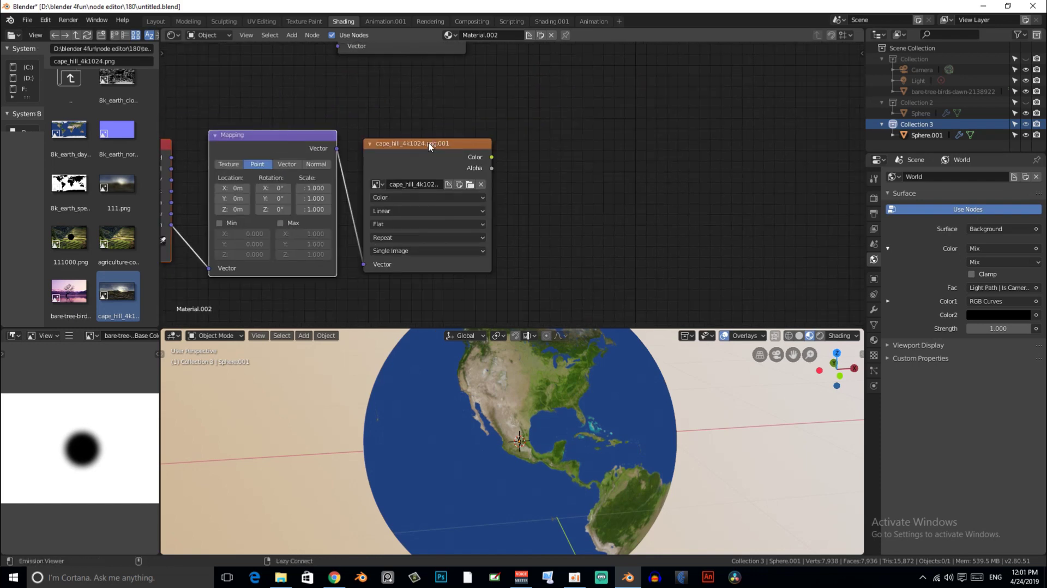
{"action": "left_click", "coordinate": [430, 146], "text": "ctrl+shift"}
{"action": "scroll", "coordinate": [431, 243], "scroll_direction": "up", "scroll_amount": 2}
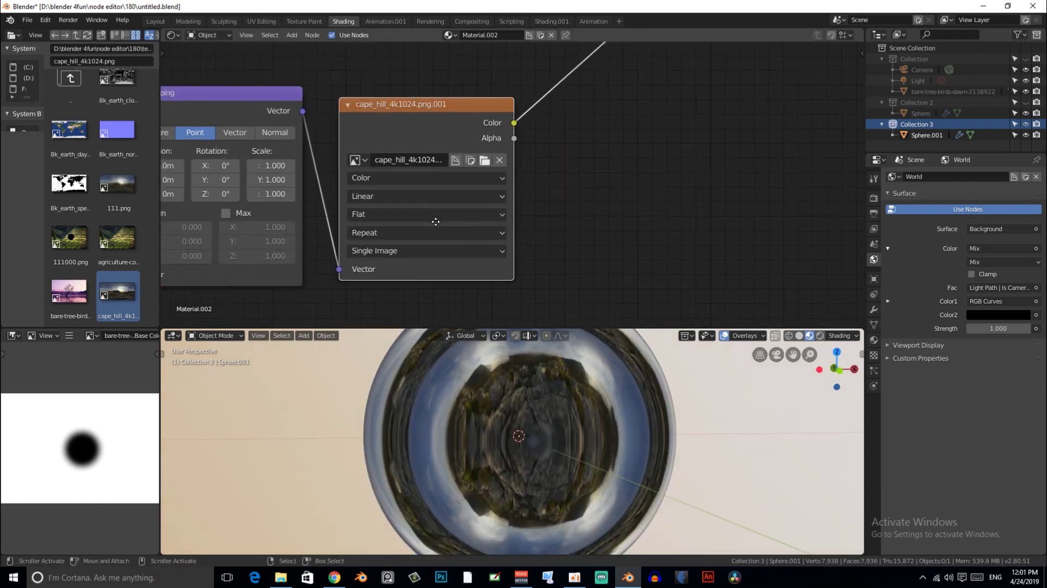
{"action": "left_click", "coordinate": [436, 214]}
{"action": "left_click", "coordinate": [409, 264]}
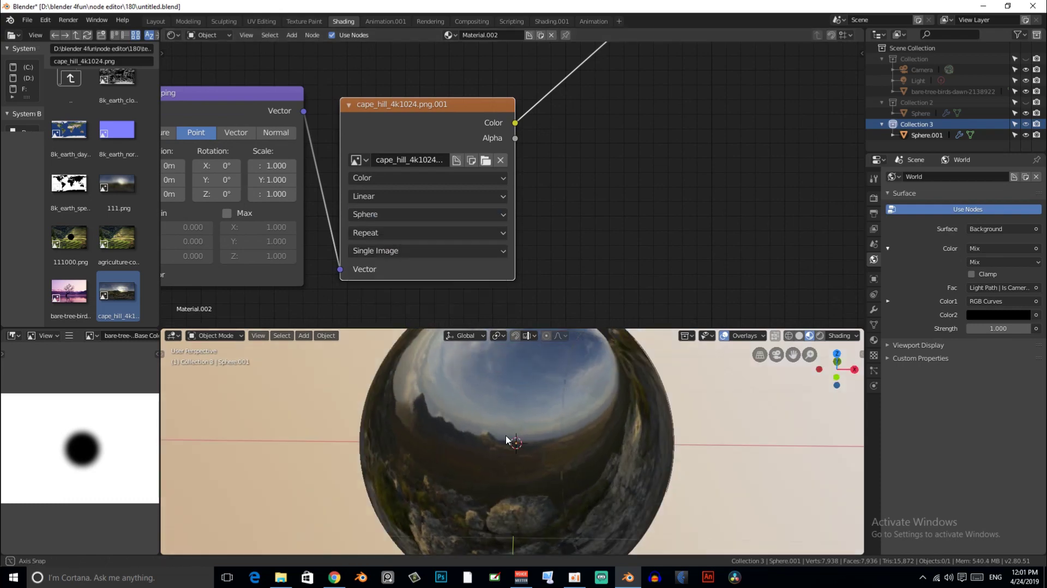
Orbit and zoom around the sphere to inspect the cape_hill mapping.
{"action": "middle_click_drag", "start_coordinate": [507, 440], "coordinate": [401, 439]}
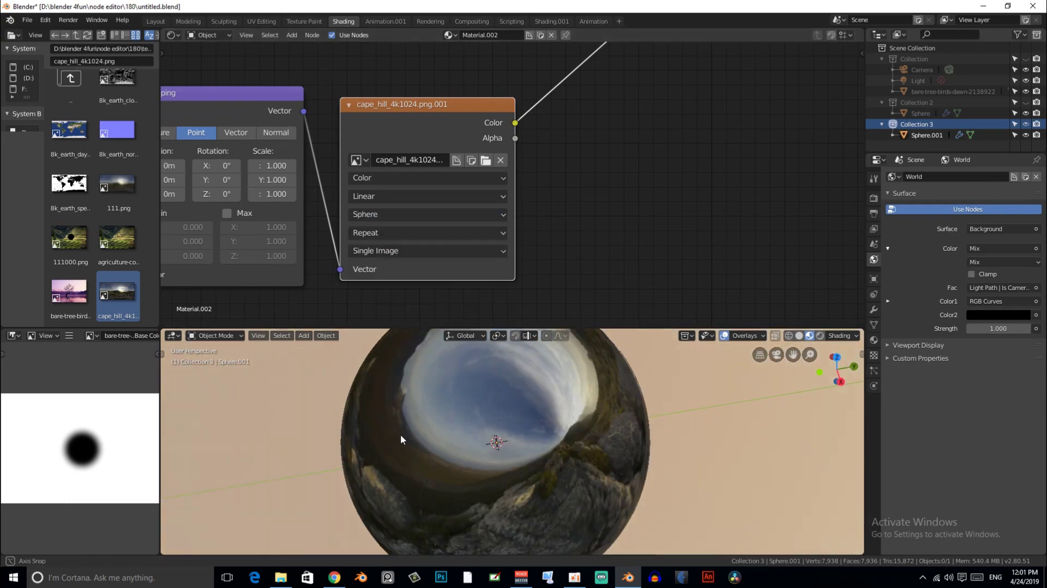
{"action": "middle_click_drag", "start_coordinate": [400, 434], "coordinate": [433, 407]}
{"action": "scroll", "coordinate": [436, 153], "scroll_direction": "down", "scroll_amount": 2}
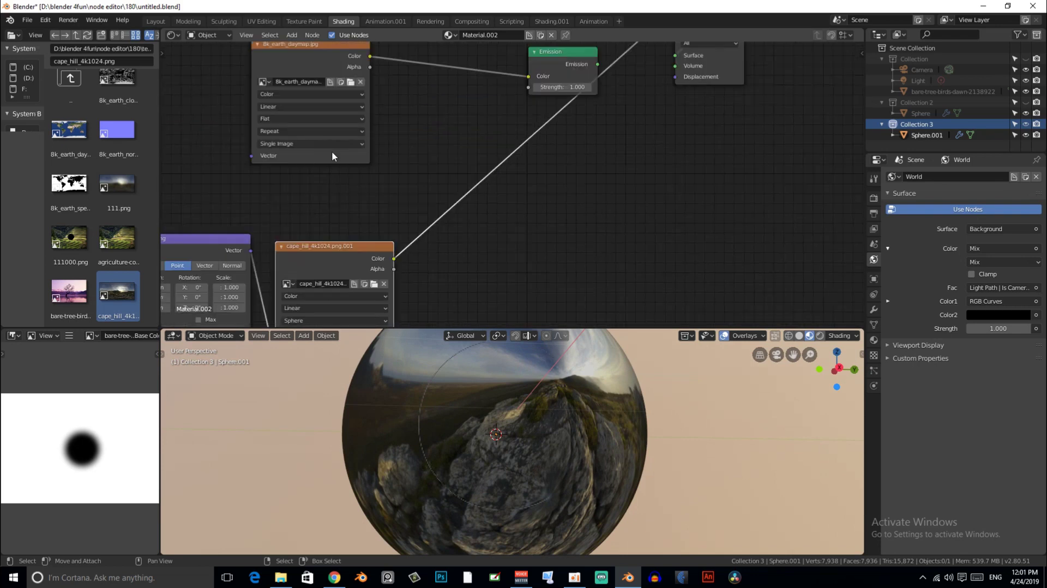
{"action": "scroll", "coordinate": [331, 156], "scroll_direction": "down", "scroll_amount": 1}
{"action": "scroll", "coordinate": [338, 163], "scroll_direction": "down", "scroll_amount": 1}
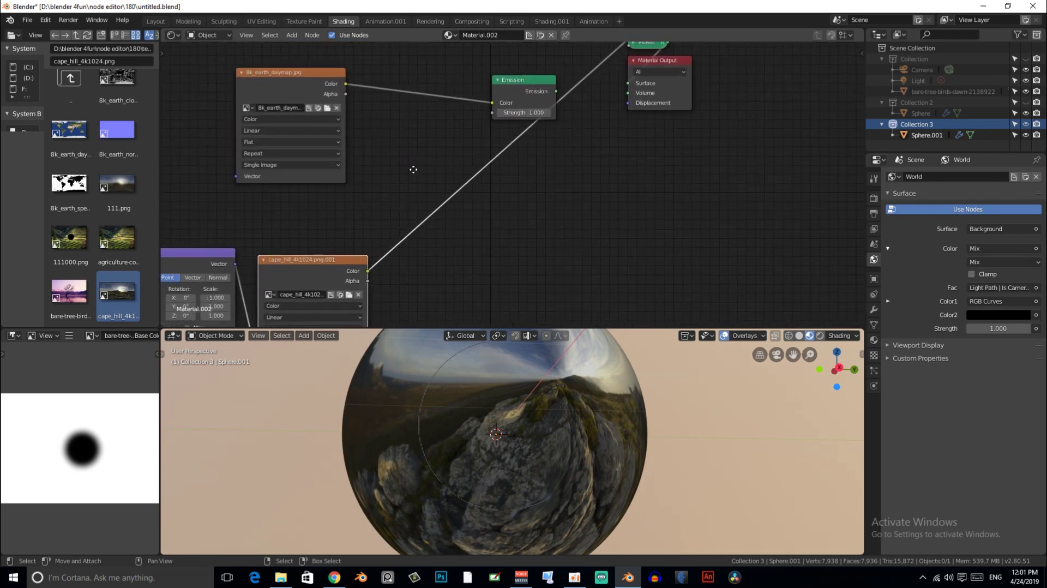
Set the Mix node combining the earth day map and cape_hill image to Screen.
{"action": "left_click", "coordinate": [439, 153]}
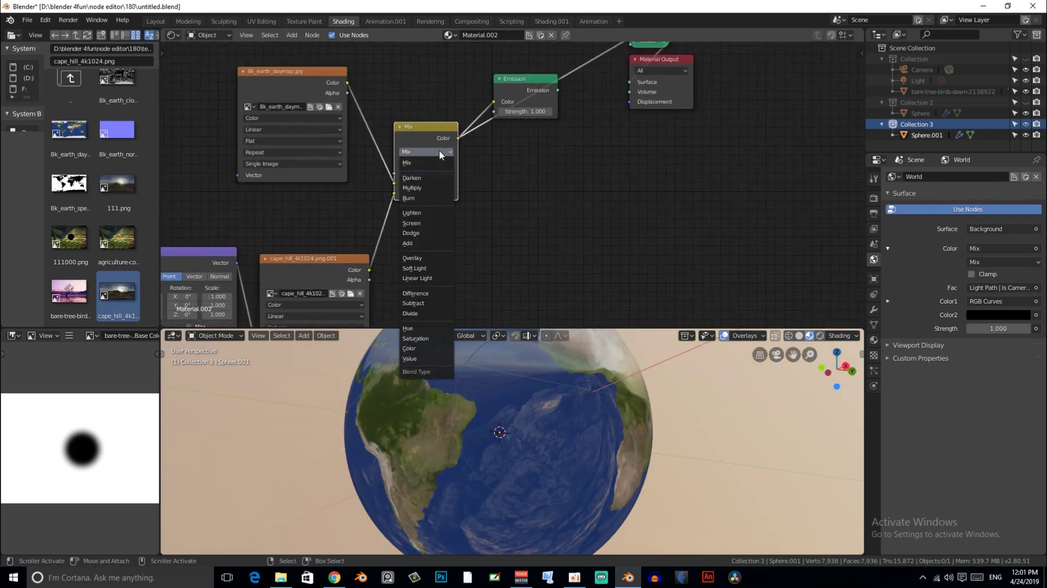
{"action": "left_click", "coordinate": [423, 211]}
{"action": "mouse_move", "coordinate": [504, 407]}
{"action": "middle_mouse_down"}
{"action": "mouse_move", "coordinate": [468, 419]}
{"action": "mouse_move", "coordinate": [474, 387]}
{"action": "mouse_move", "coordinate": [493, 420]}
{"action": "mouse_move", "coordinate": [524, 415]}
{"action": "mouse_move", "coordinate": [493, 415]}
{"action": "mouse_move", "coordinate": [516, 414]}
{"action": "middle_mouse_up"}
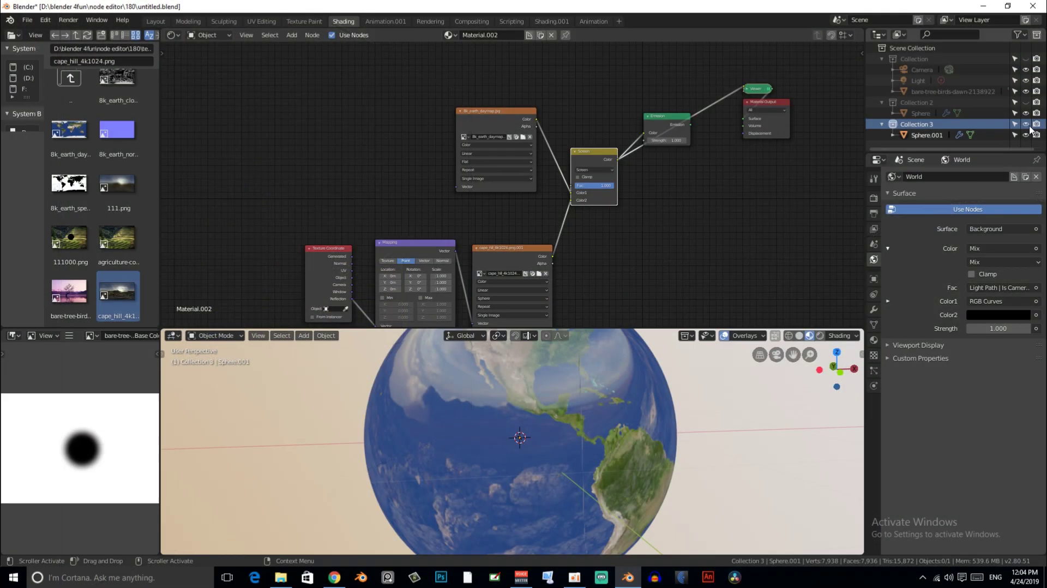
Hide Collection 3's earth sphere, show Collection's world-map plane, and orbit to face it.
{"action": "left_click", "coordinate": [1026, 124]}
{"action": "left_click", "coordinate": [1026, 58]}
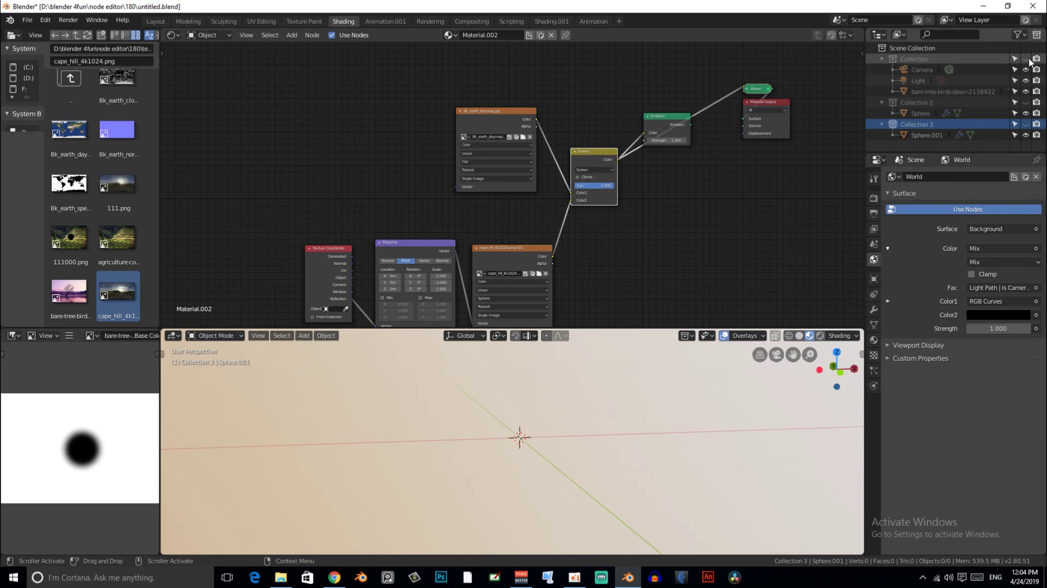
{"action": "middle_click_drag", "start_coordinate": [521, 485], "coordinate": [477, 451]}
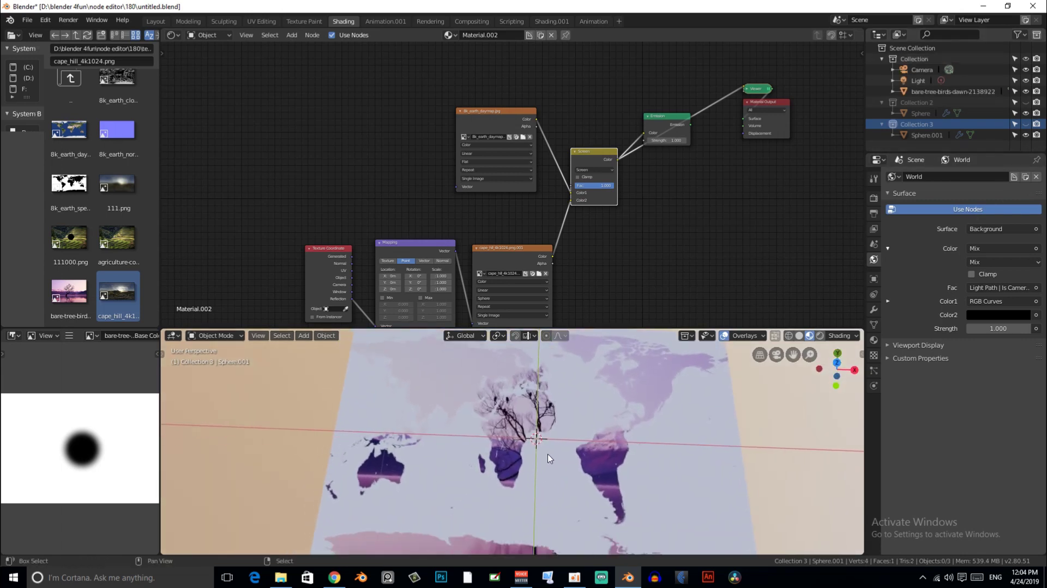
Zoom in and out on the plane to inspect the screen-blended bare-tree image.
{"action": "scroll", "coordinate": [478, 452], "scroll_direction": "up", "scroll_amount": 3}
{"action": "scroll", "coordinate": [562, 456], "scroll_direction": "up", "scroll_amount": 2}
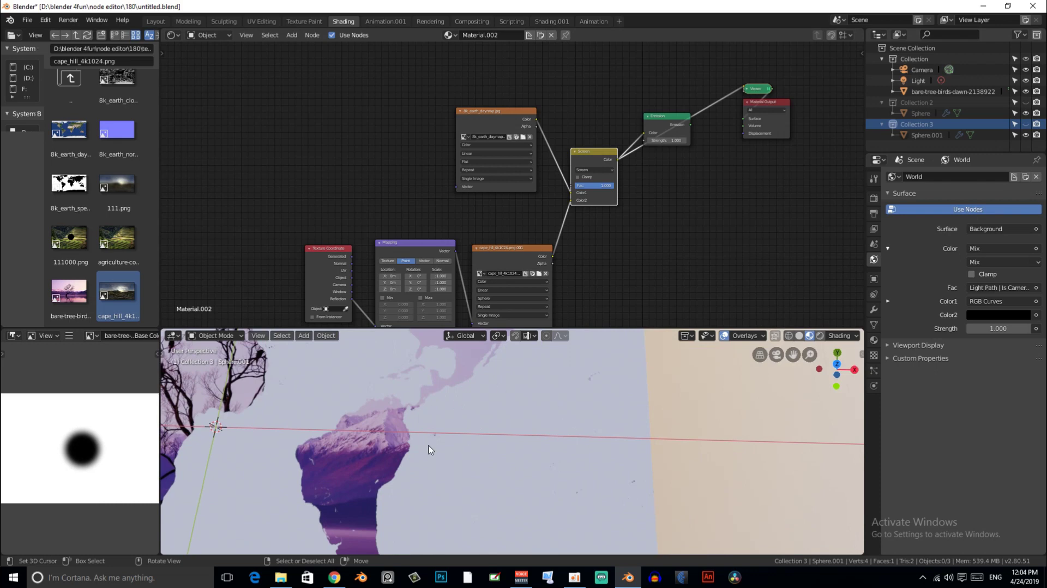
{"action": "scroll", "coordinate": [610, 398], "scroll_direction": "up", "scroll_amount": 2}
{"action": "scroll", "coordinate": [612, 397], "scroll_direction": "up", "scroll_amount": 2}
{"action": "scroll", "coordinate": [506, 454], "scroll_direction": "up", "scroll_amount": 1}
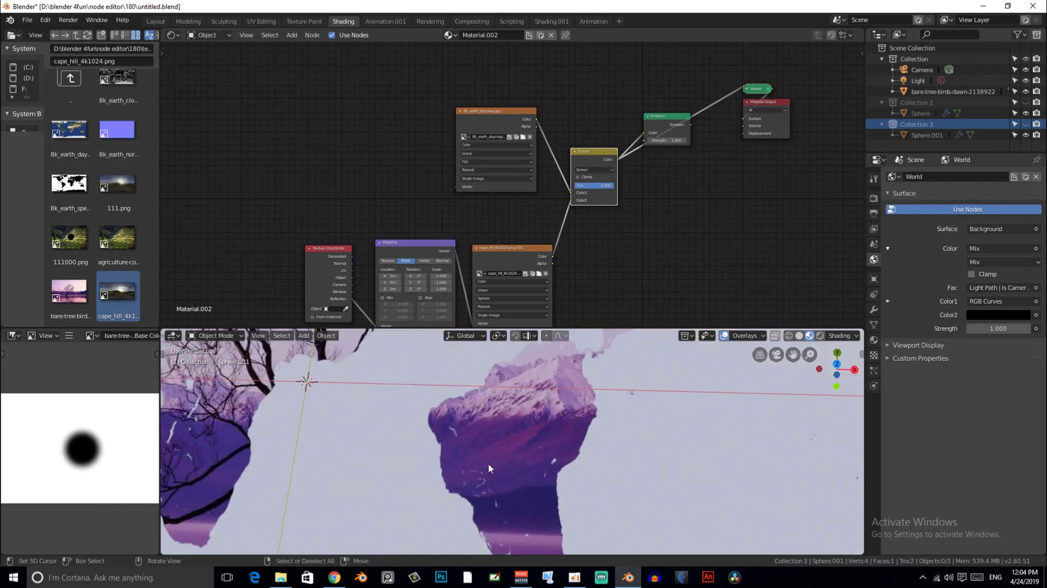
{"action": "scroll", "coordinate": [515, 416], "scroll_direction": "down", "scroll_amount": 1}
{"action": "scroll", "coordinate": [540, 420], "scroll_direction": "down", "scroll_amount": 1}
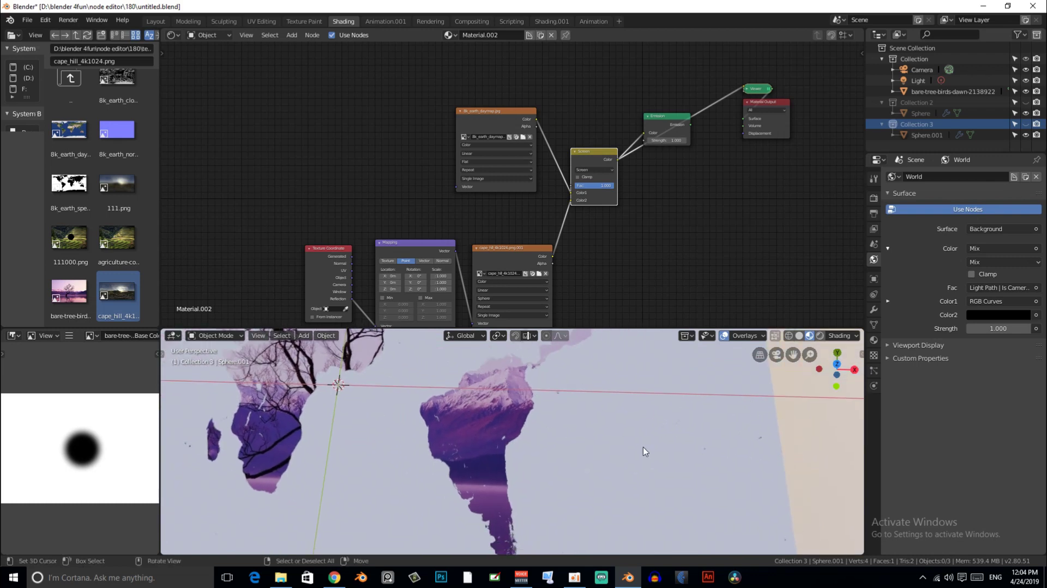
{"action": "scroll", "coordinate": [643, 415], "scroll_direction": "down", "scroll_amount": 1}
{"action": "scroll", "coordinate": [589, 413], "scroll_direction": "down", "scroll_amount": 1}
{"action": "scroll", "coordinate": [505, 415], "scroll_direction": "down", "scroll_amount": 1}
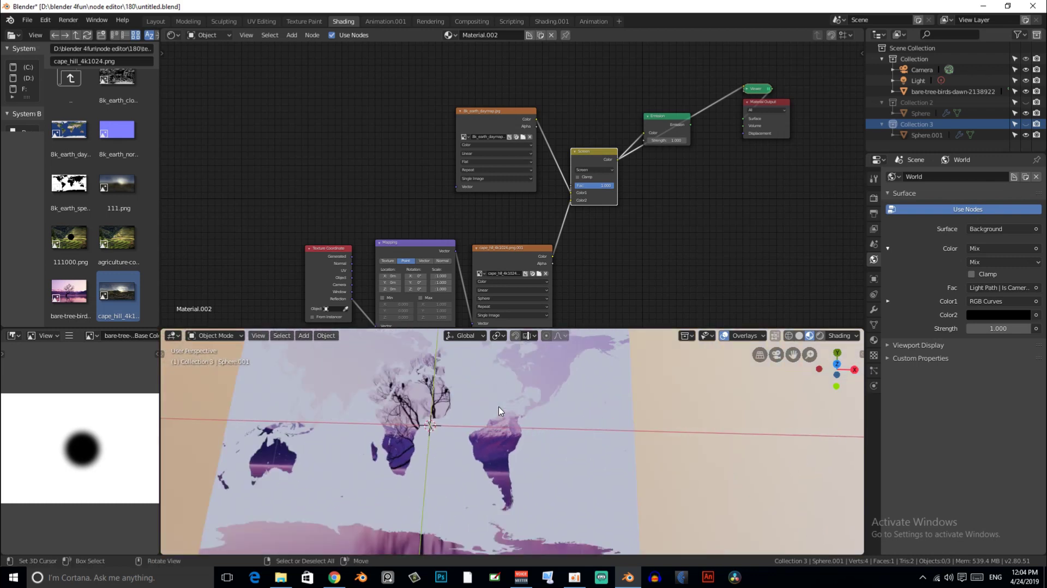
{"action": "scroll", "coordinate": [506, 446], "scroll_direction": "down", "scroll_amount": 1}
{"action": "scroll", "coordinate": [511, 456], "scroll_direction": "up", "scroll_amount": 1}
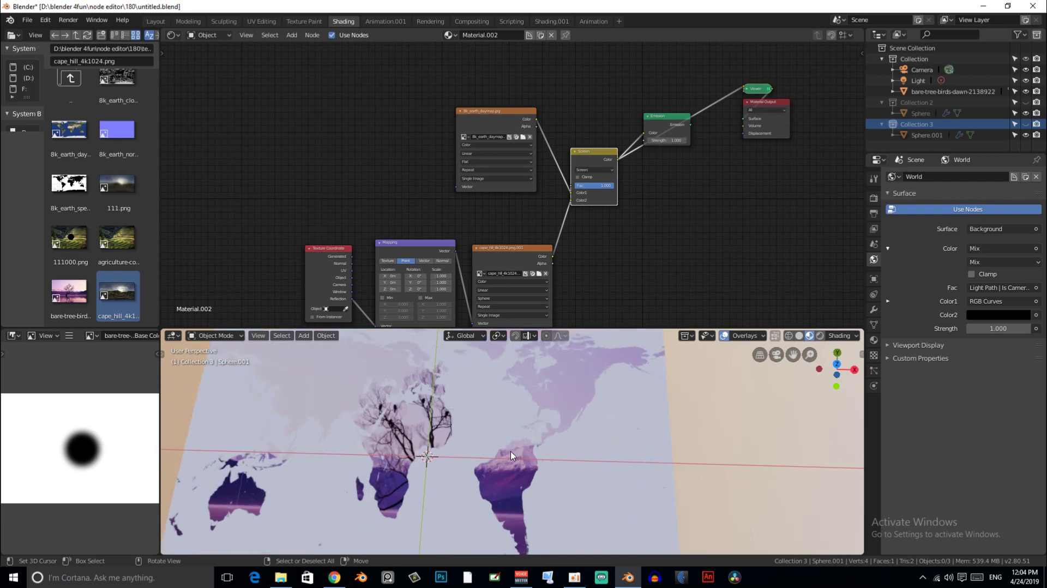
{"action": "scroll", "coordinate": [513, 457], "scroll_direction": "up", "scroll_amount": 1}
{"action": "scroll", "coordinate": [513, 482], "scroll_direction": "up", "scroll_amount": 1}
{"action": "scroll", "coordinate": [512, 482], "scroll_direction": "up", "scroll_amount": 1}
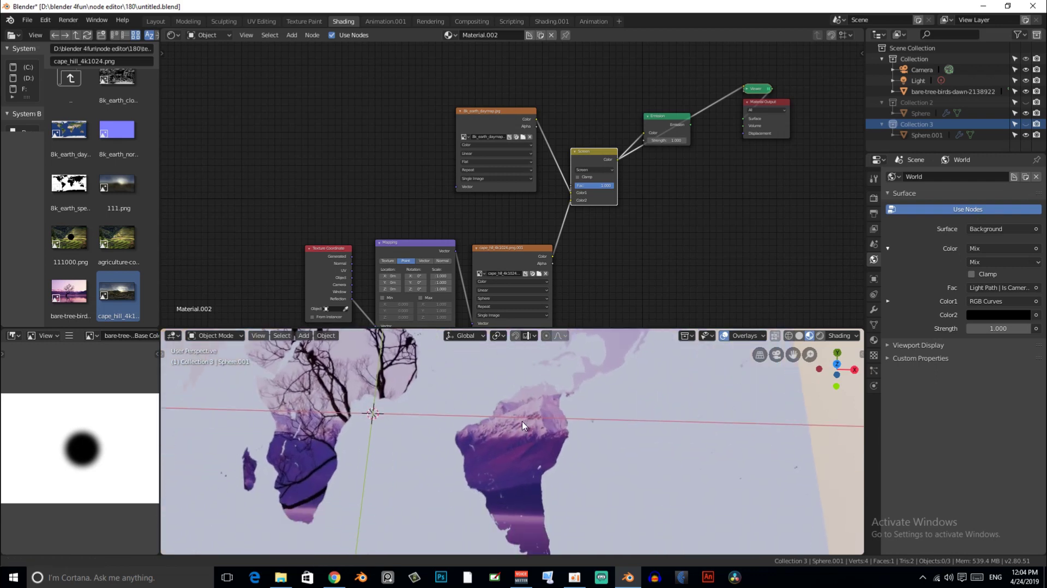
{"action": "scroll", "coordinate": [512, 473], "scroll_direction": "up", "scroll_amount": 1}
{"action": "scroll", "coordinate": [513, 447], "scroll_direction": "up", "scroll_amount": 2}
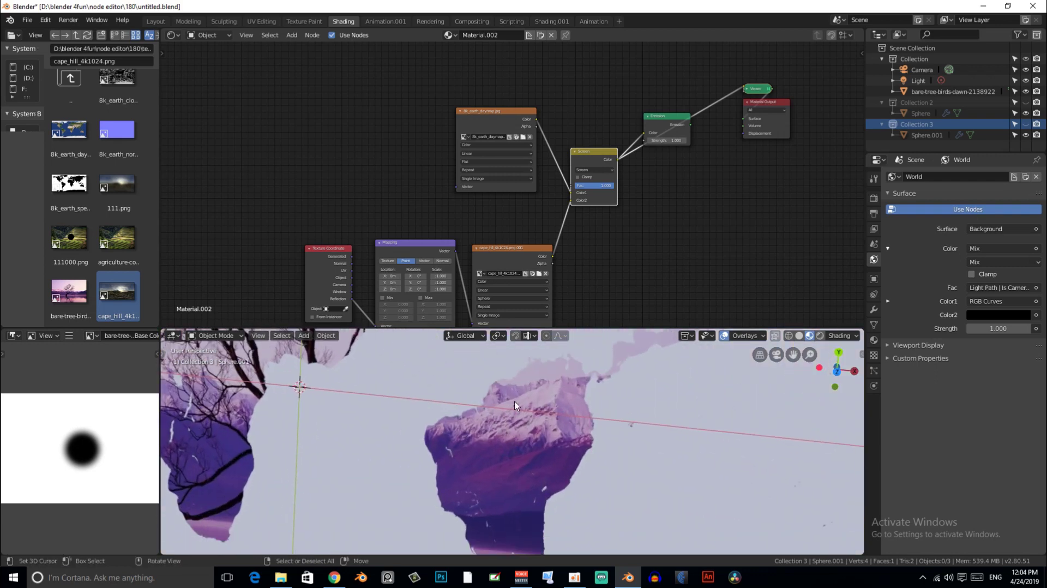
{"action": "scroll", "coordinate": [515, 405], "scroll_direction": "down", "scroll_amount": 3}
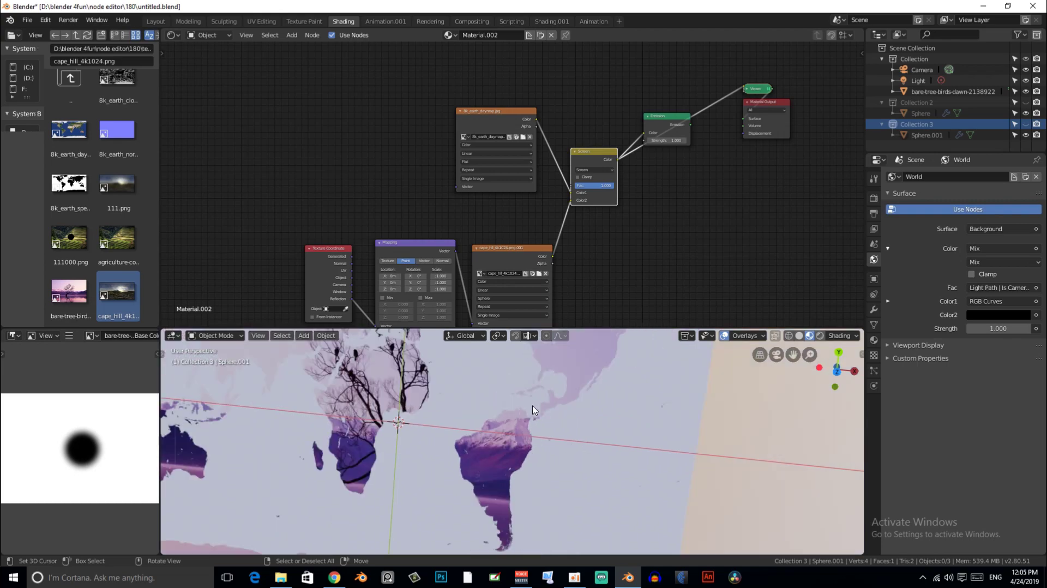
{"action": "scroll", "coordinate": [533, 410], "scroll_direction": "down", "scroll_amount": 1}
{"action": "scroll", "coordinate": [533, 414], "scroll_direction": "down", "scroll_amount": 1}
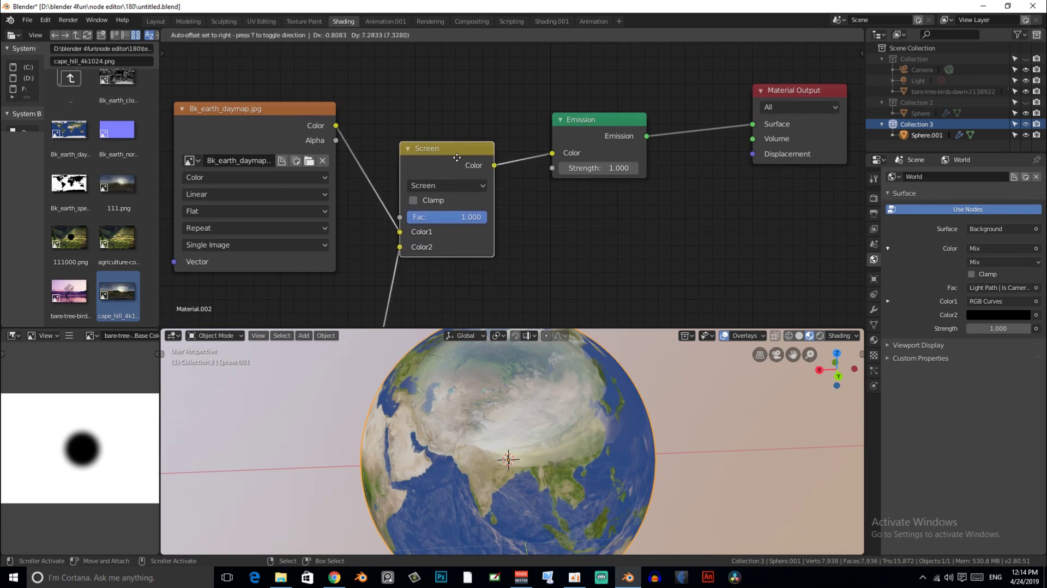
Nudge the Screen MixRGB node slightly in the node editor.
{"action": "left_click_drag", "start_coordinate": [457, 163], "coordinate": [457, 165]}
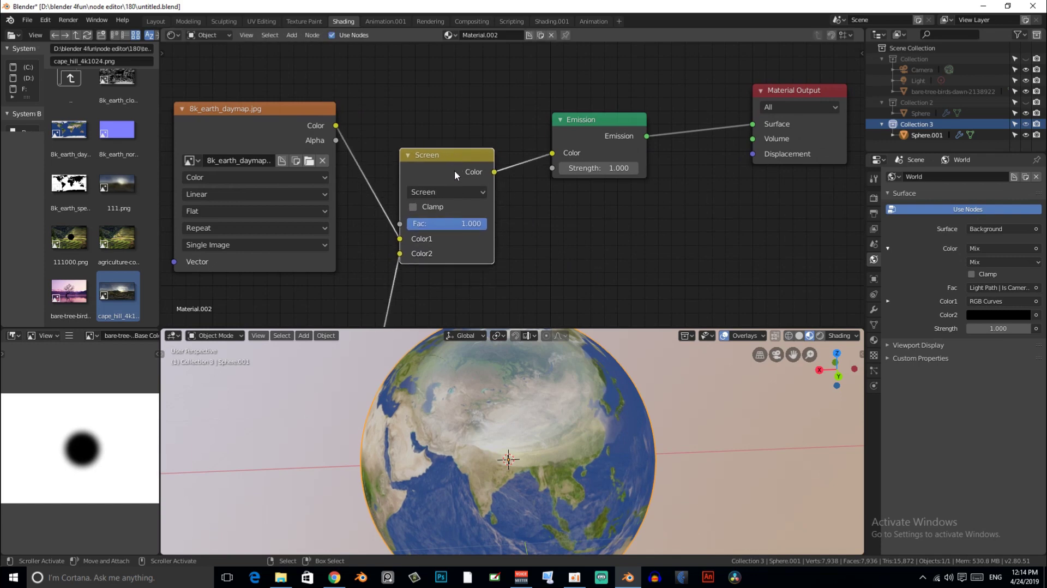